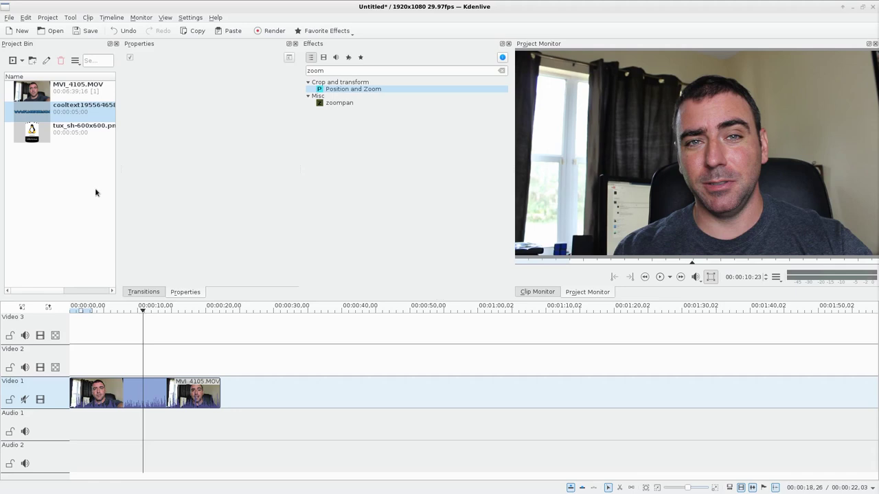
# Check the Project Bin's add-clip menu without adding anything, then switch to the Cool Text browser window.
pyautogui.rightClick(64, 175)
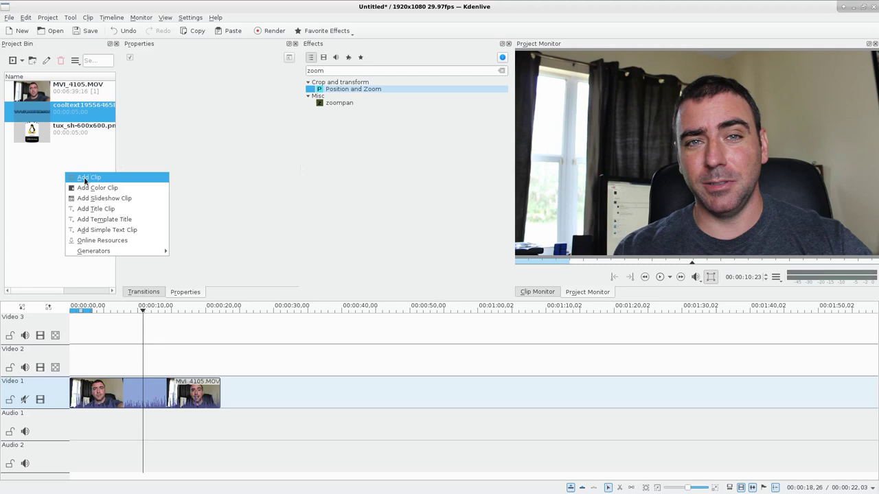
pyautogui.click(46, 209)
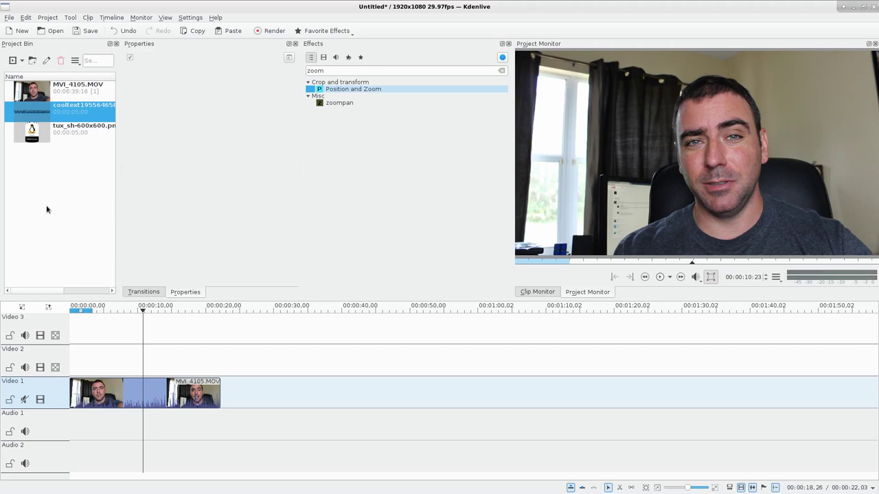
pyautogui.rightClick(47, 209)
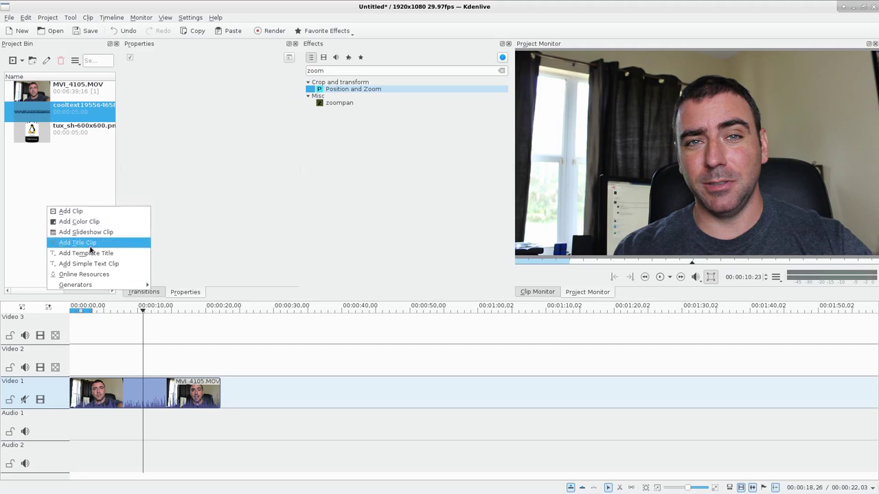
pyautogui.click(81, 181)
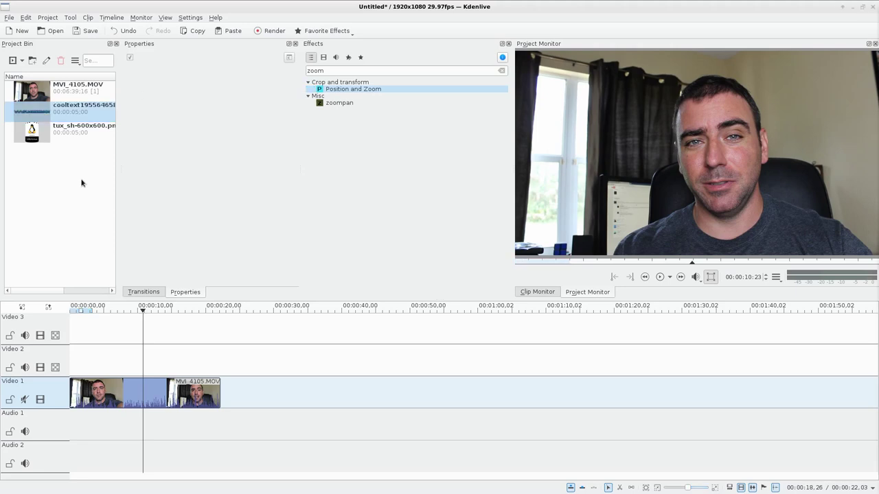
pyautogui.hotkey('alt', 'Tab')
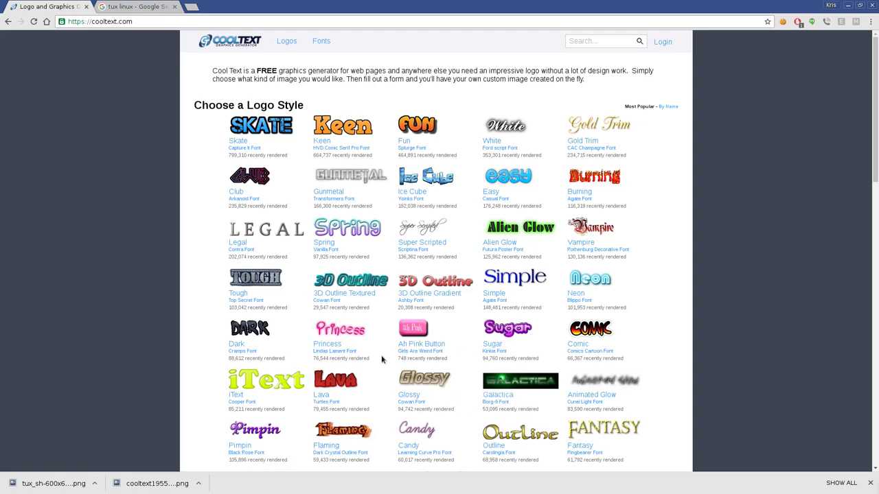
# Preview the Cool Text logo styles such as Skate, Club and Burning in the gallery.
pyautogui.moveTo(597, 182)
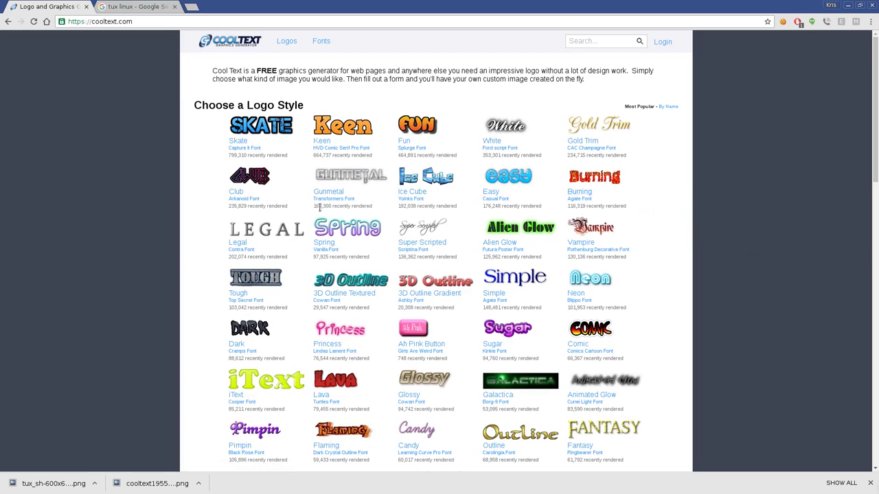
pyautogui.moveTo(274, 195)
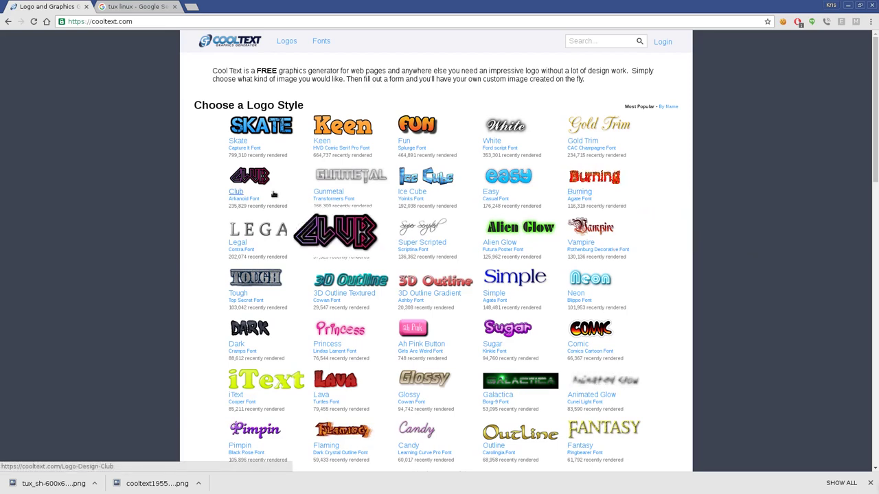
pyautogui.moveTo(265, 130)
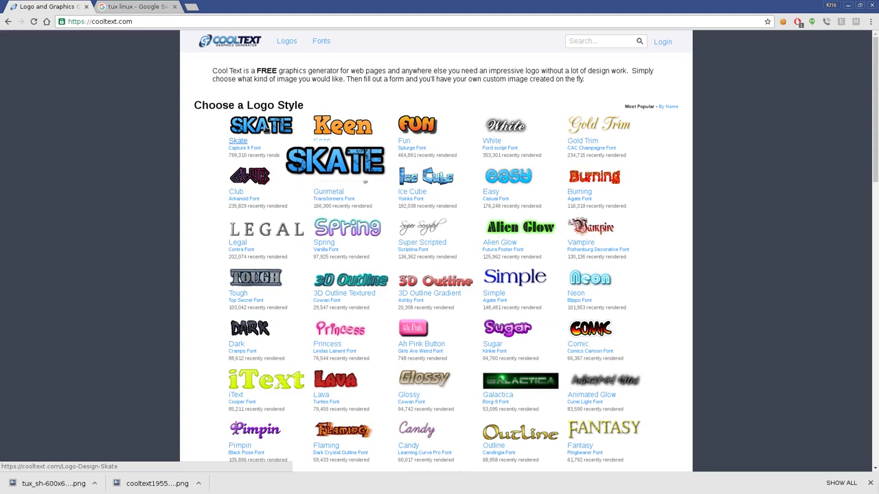
pyautogui.click(335, 380)
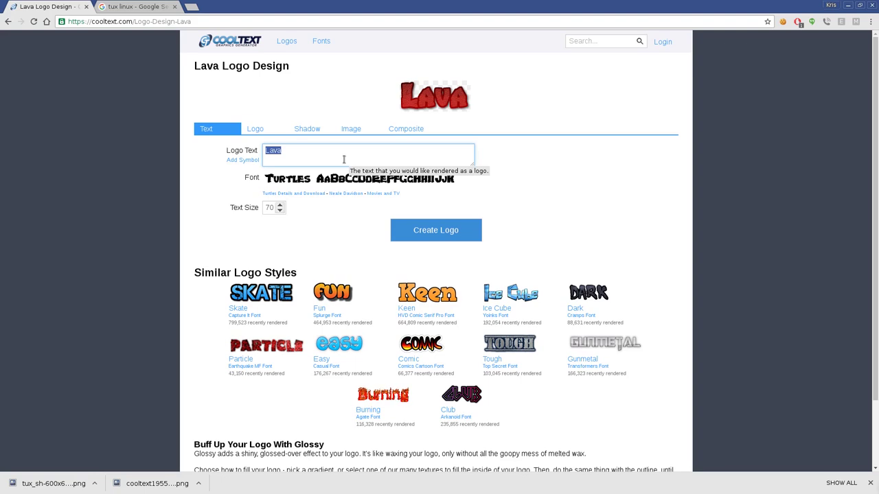
pyautogui.write('www.')
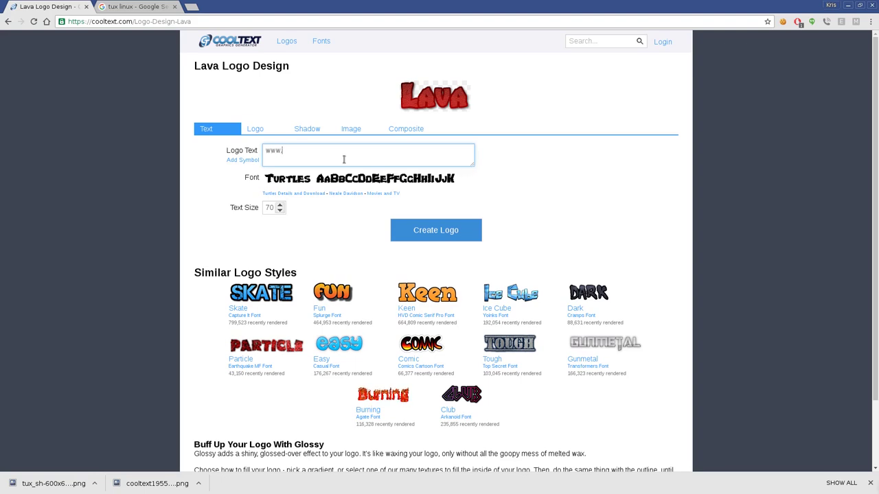
pyautogui.write('filmsbykris.com')
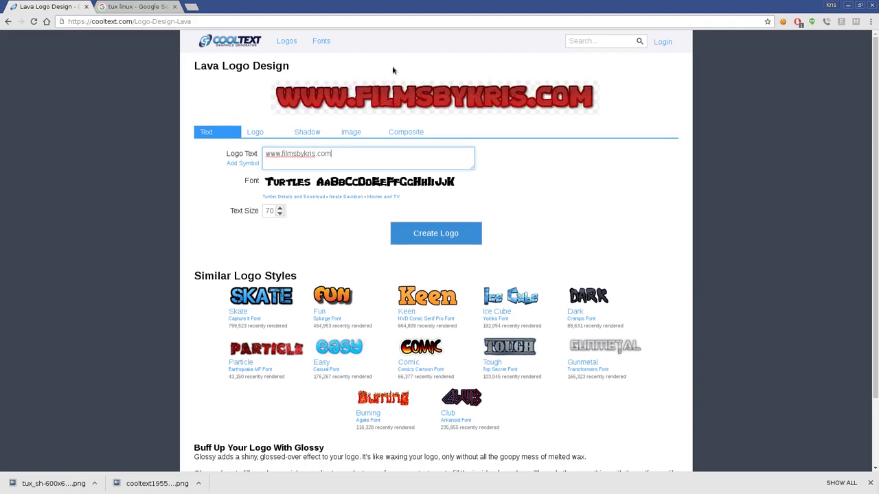
pyautogui.click(416, 239)
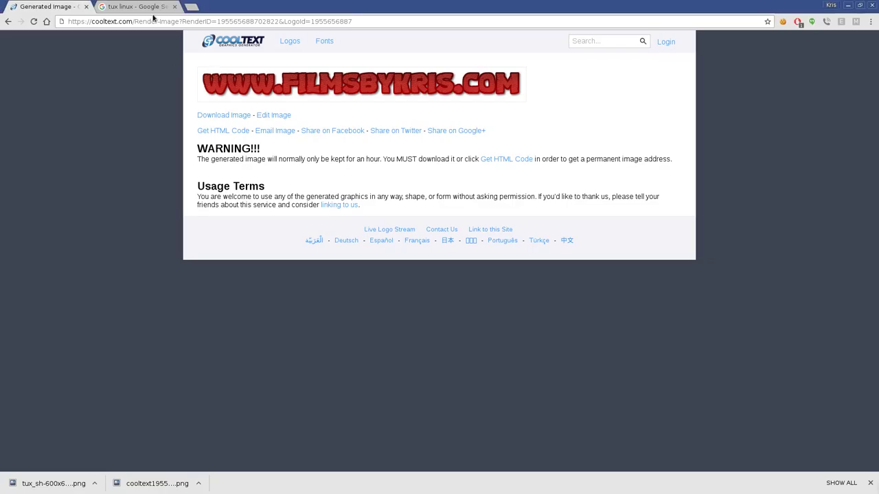
# Look through the 'tux linux' Google Images results, then return to Kdenlive.
pyautogui.click(144, 9)
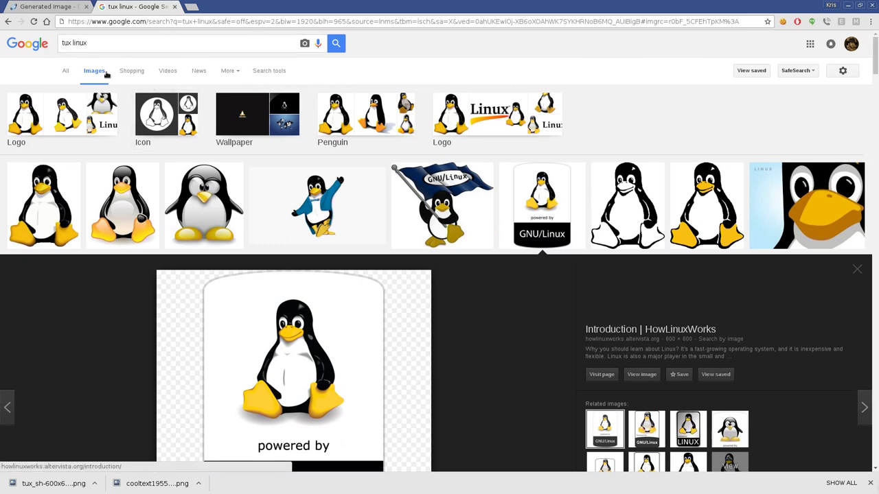
pyautogui.scroll(-2, 522, 295)
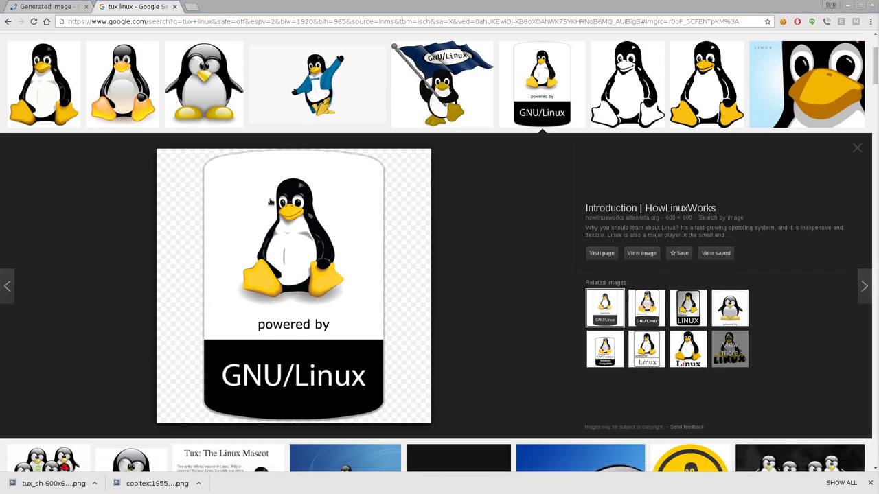
pyautogui.hotkey('alt', 'Tab')
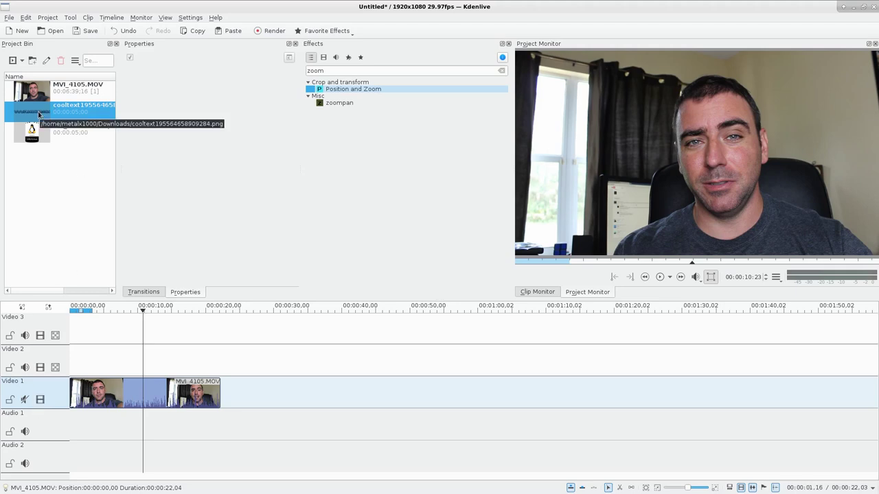
# Place the cooltext logo PNG on Video 2, stretch it to the timeline start, and preview the overlay.
pyautogui.moveTo(38, 114); pyautogui.dragTo(220, 371)
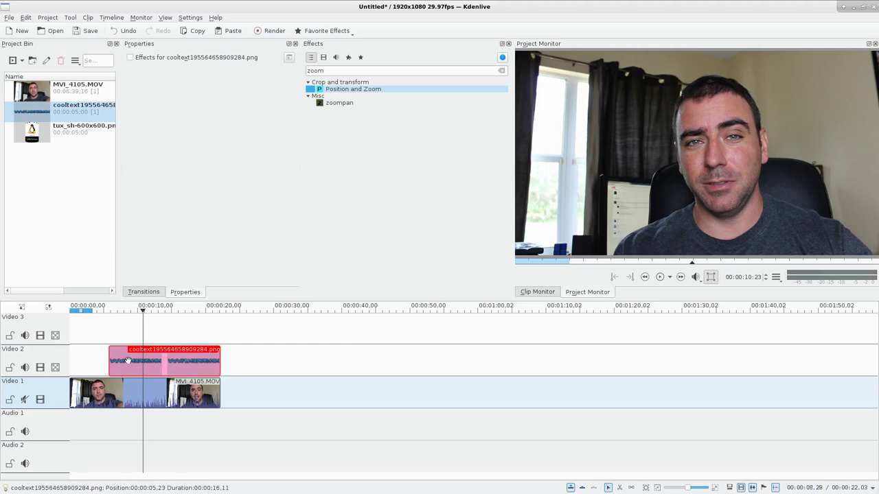
pyautogui.moveTo(109, 363); pyautogui.dragTo(70, 362)
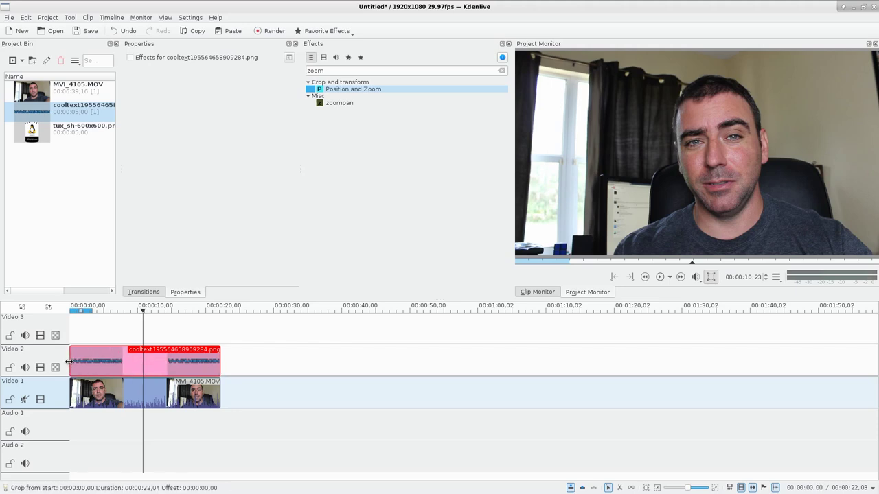
pyautogui.click(114, 336)
pyautogui.press('space')
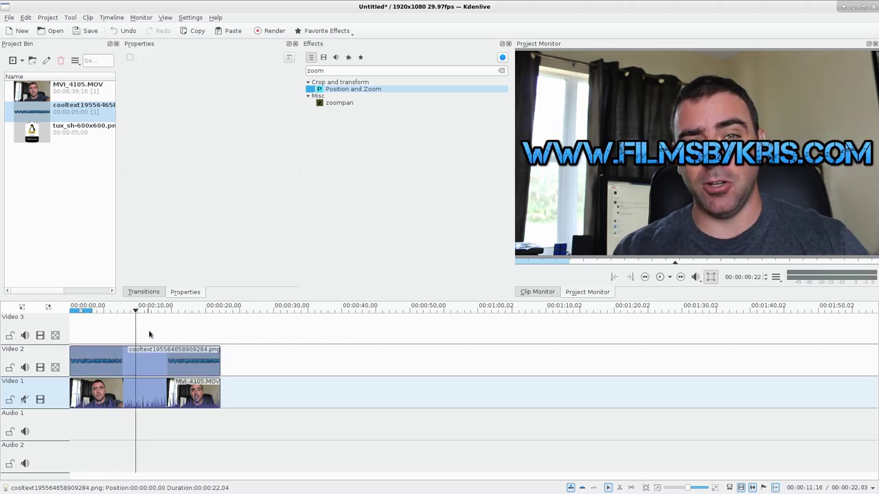
pyautogui.moveTo(169, 332); pyautogui.dragTo(127, 334)
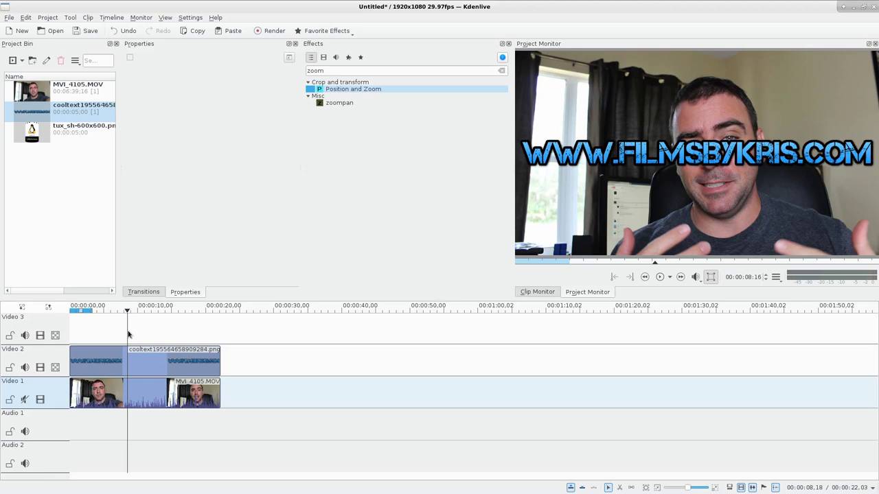
# Shrink the website text to 44.74% lower-right with Position and Zoom, and put Tux on Video 3.
pyautogui.click(135, 361)
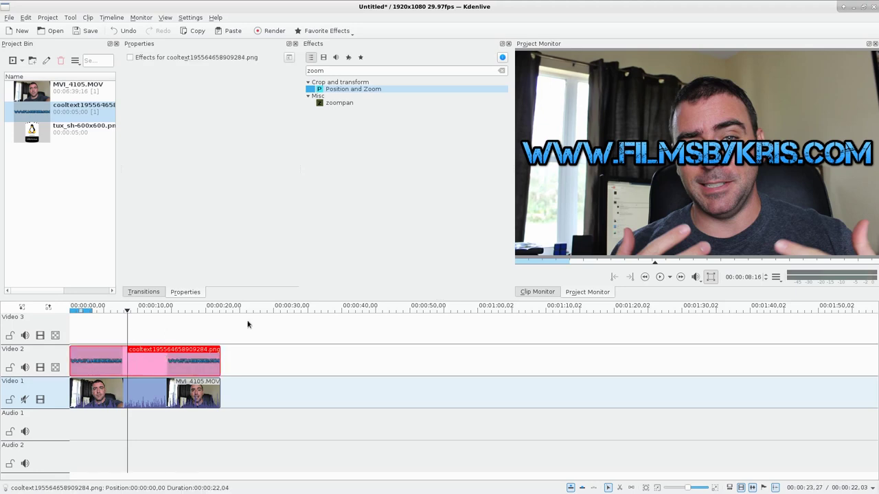
pyautogui.moveTo(333, 70); pyautogui.dragTo(300, 69)
pyautogui.doubleClick(357, 90)
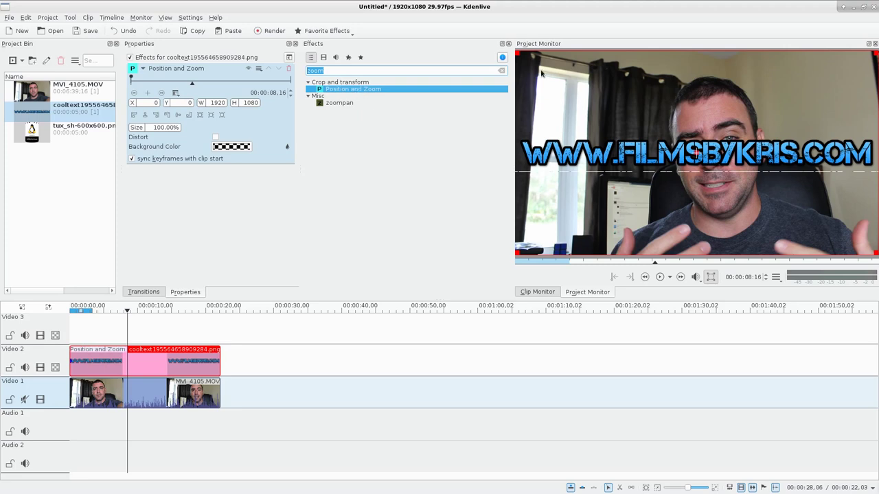
pyautogui.moveTo(539, 81); pyautogui.dragTo(718, 229)
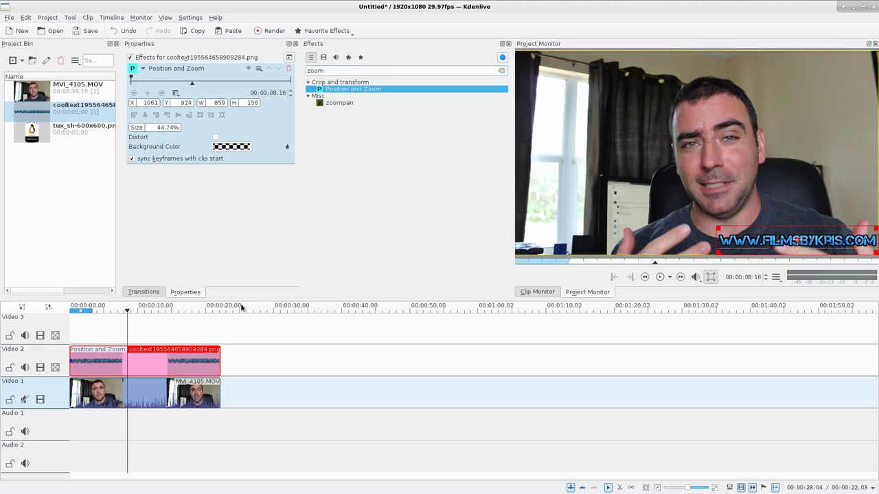
pyautogui.moveTo(33, 134); pyautogui.dragTo(220, 325)
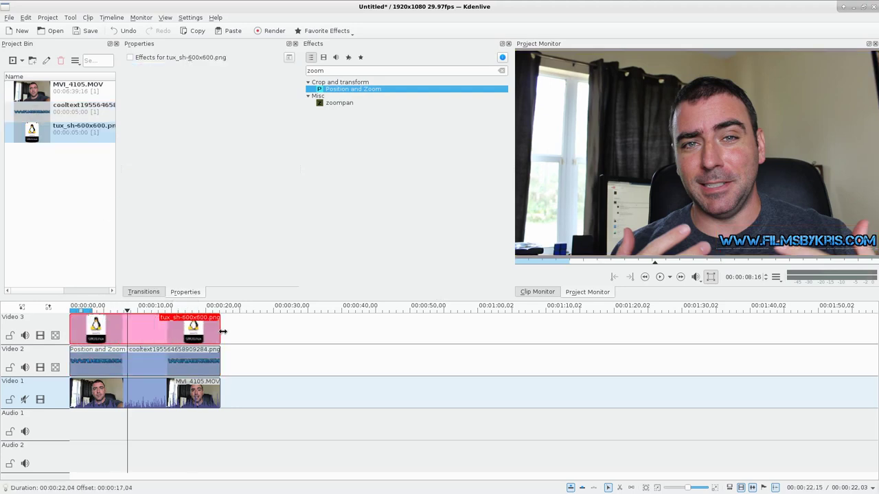
# Give the Tux clip Position and Zoom, shrinking it to 40.74% in the upper-left corner.
pyautogui.moveTo(146, 310)
pyautogui.mouseDown()
pyautogui.moveTo(172, 309)
pyautogui.moveTo(138, 309)
pyautogui.mouseUp()
pyautogui.click(154, 309)
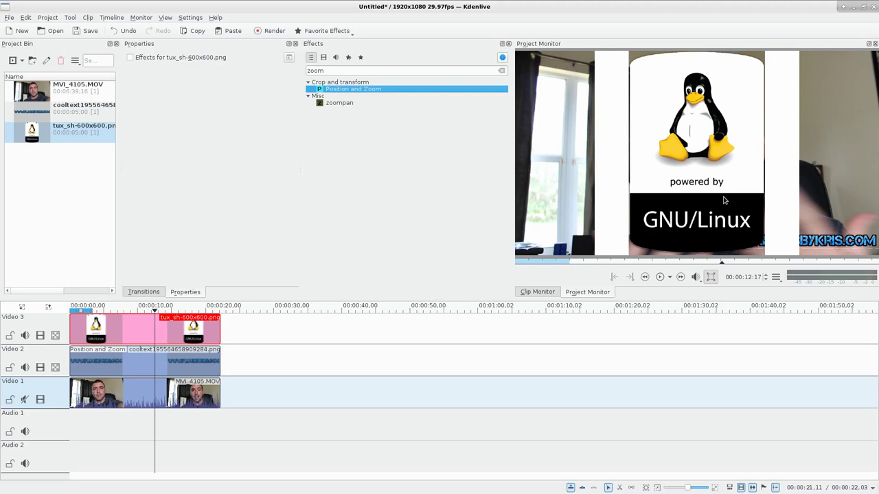
pyautogui.doubleClick(349, 91)
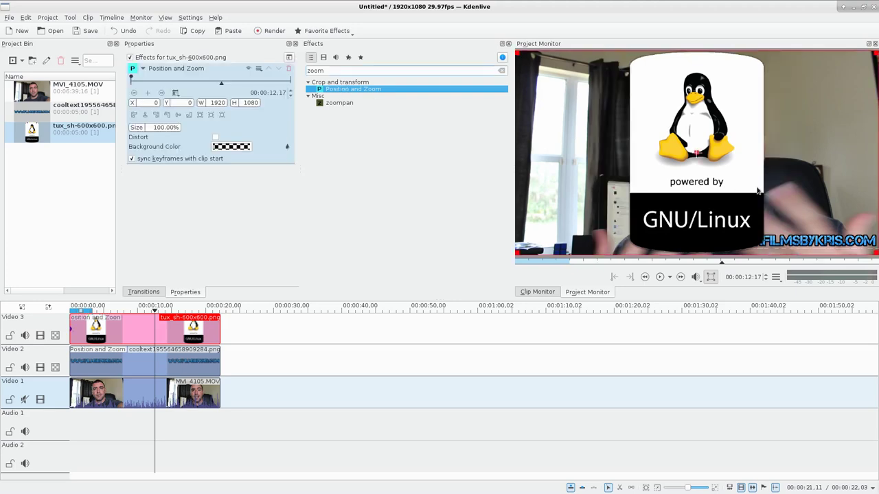
pyautogui.moveTo(874, 258); pyautogui.dragTo(596, 132)
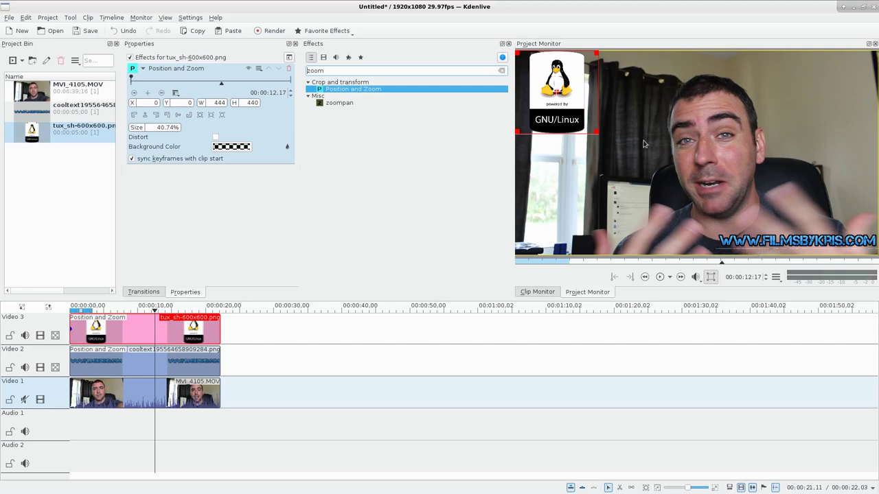
# Scrub the timeline to preview Tux upper-left and the website logo lower-right over the footage.
pyautogui.click(164, 425)
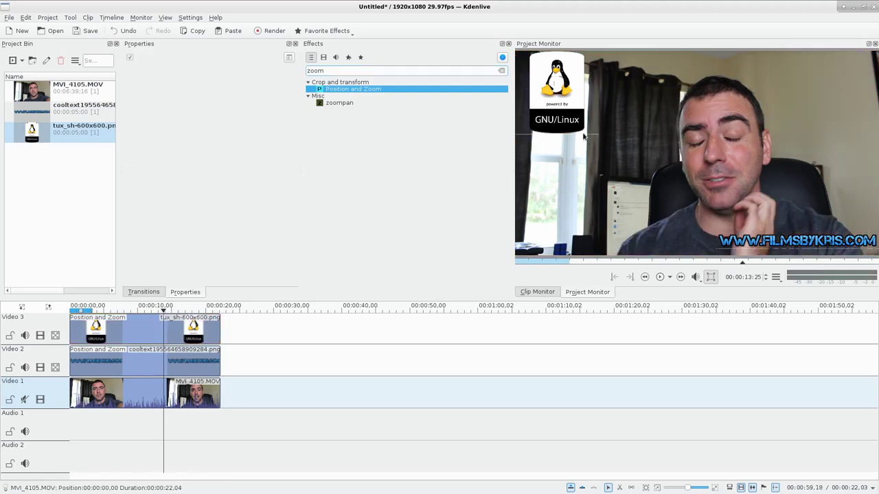
pyautogui.moveTo(174, 415); pyautogui.dragTo(77, 427)
pyautogui.click(103, 427)
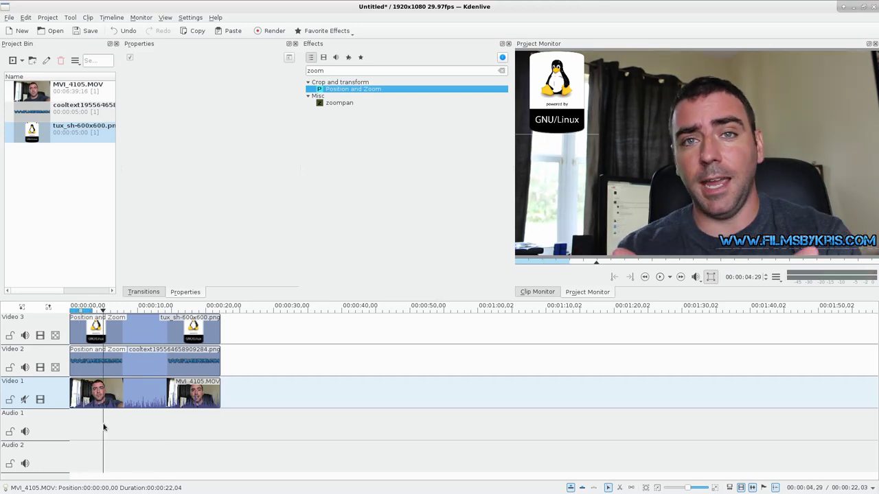
pyautogui.moveTo(90, 422); pyautogui.dragTo(188, 424)
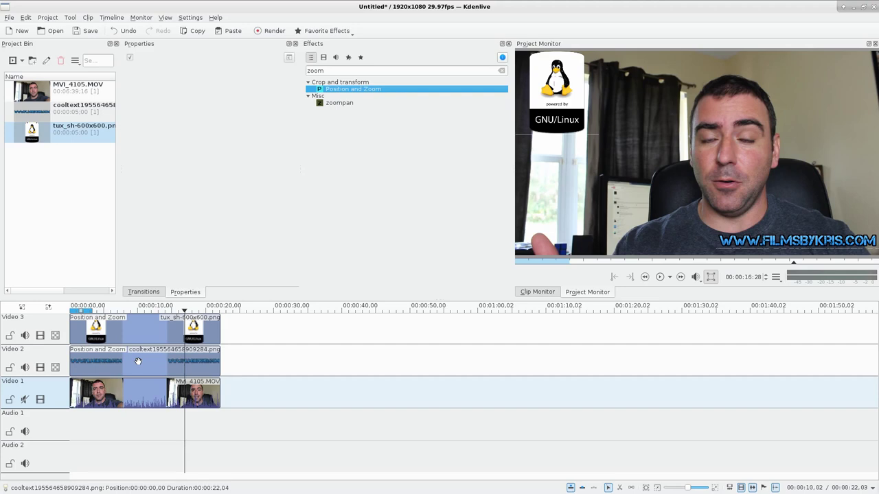
# Add Position and Zoom keyframes to the website text at 00:00:04,29 and 00:00:03,29.
pyautogui.click(113, 363)
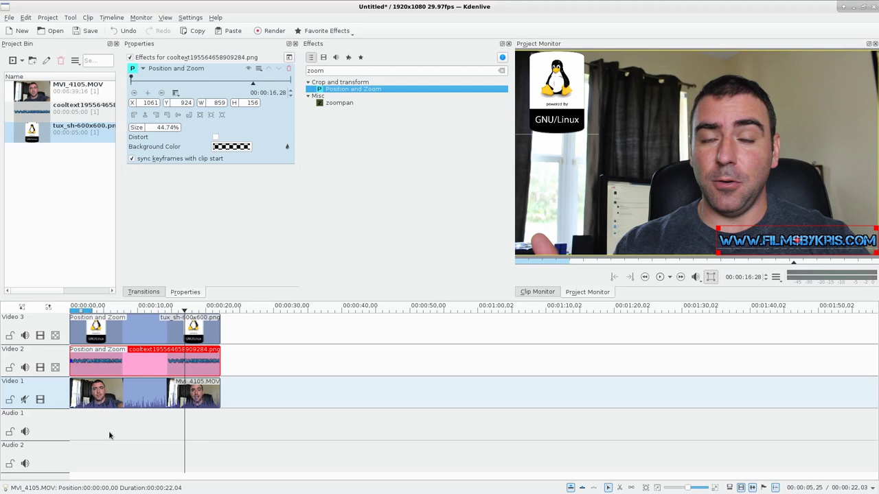
pyautogui.moveTo(109, 430); pyautogui.dragTo(101, 431)
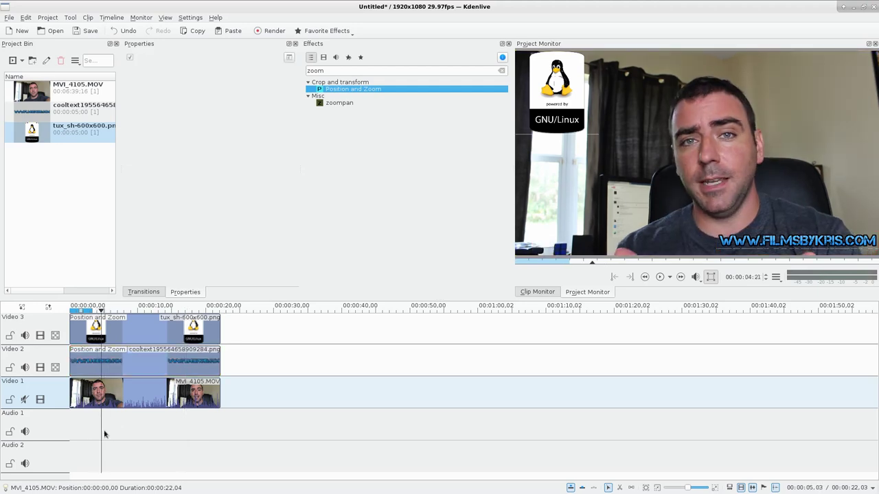
pyautogui.scroll(5, 141, 442)
pyautogui.scroll(-1, 141, 442)
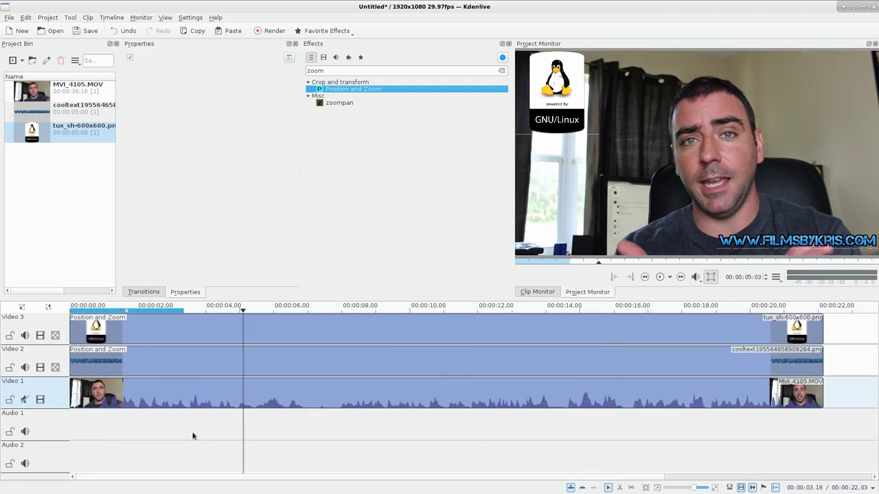
pyautogui.moveTo(234, 428); pyautogui.dragTo(239, 431)
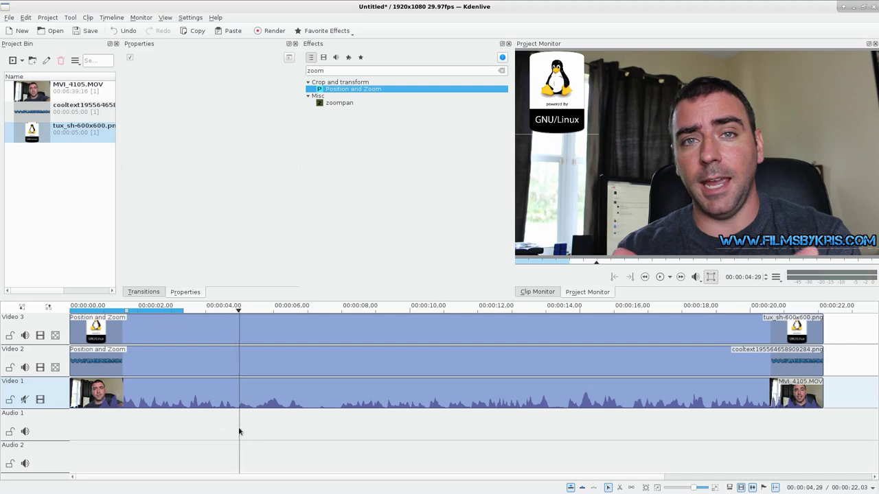
pyautogui.click(240, 363)
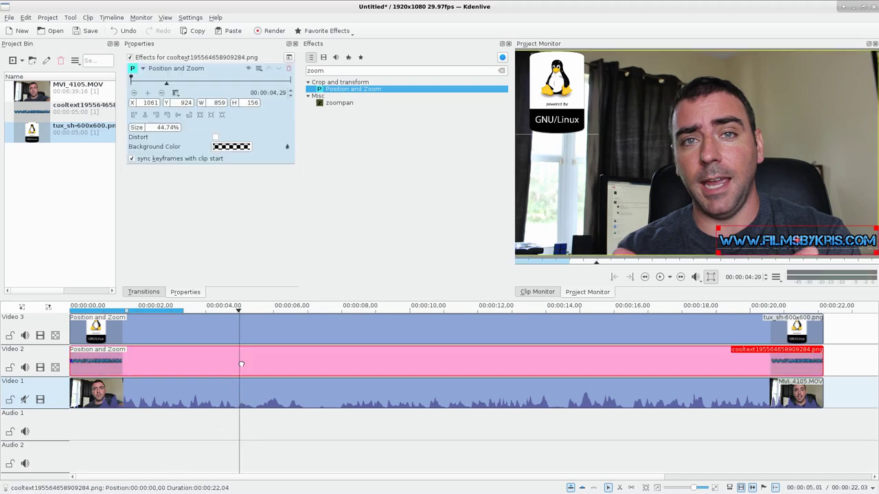
pyautogui.click(148, 94)
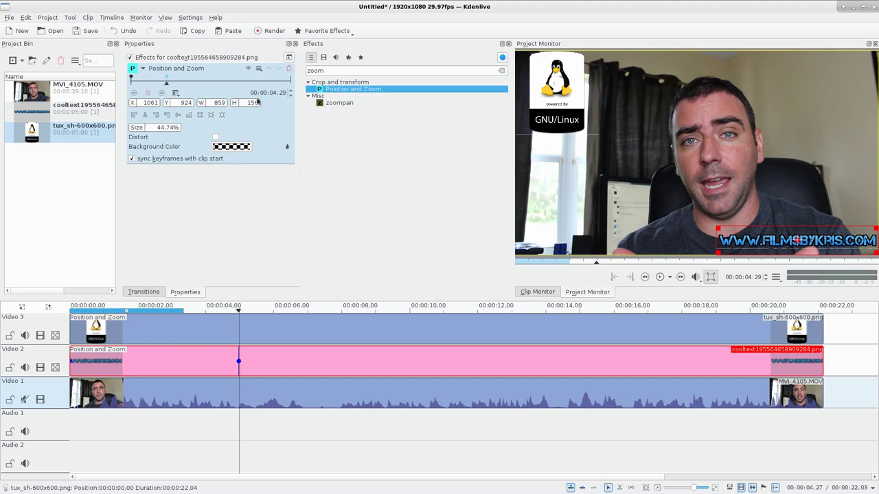
pyautogui.hotkey('shift', 'Left')
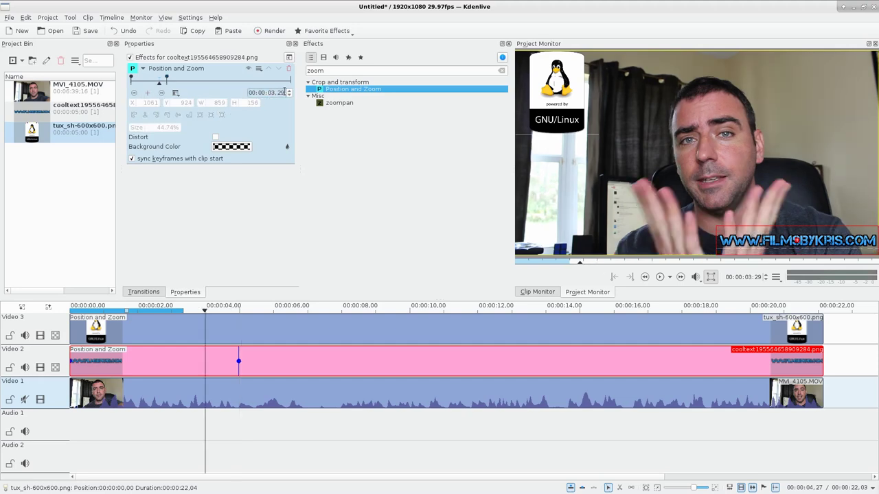
pyautogui.click(148, 93)
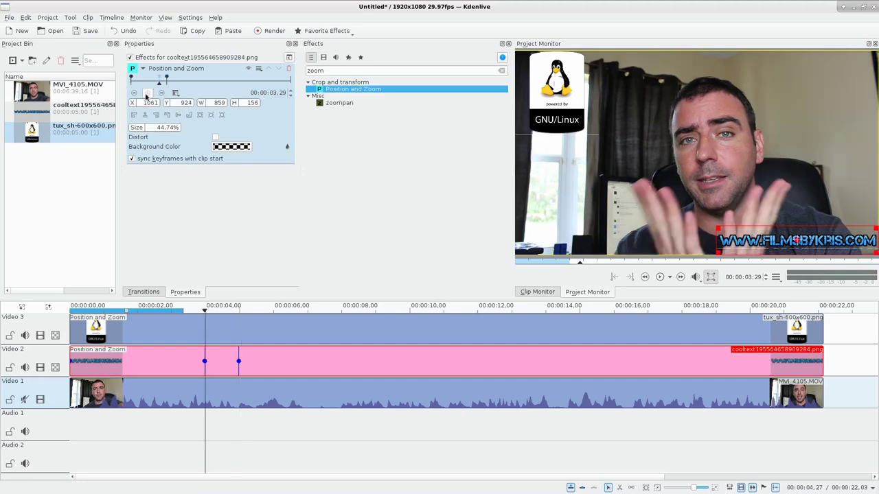
# Move the website text off the right edge at 00:00:03:29 and delete the clip-start keyframe.
pyautogui.moveTo(796, 240); pyautogui.dragTo(878, 238)
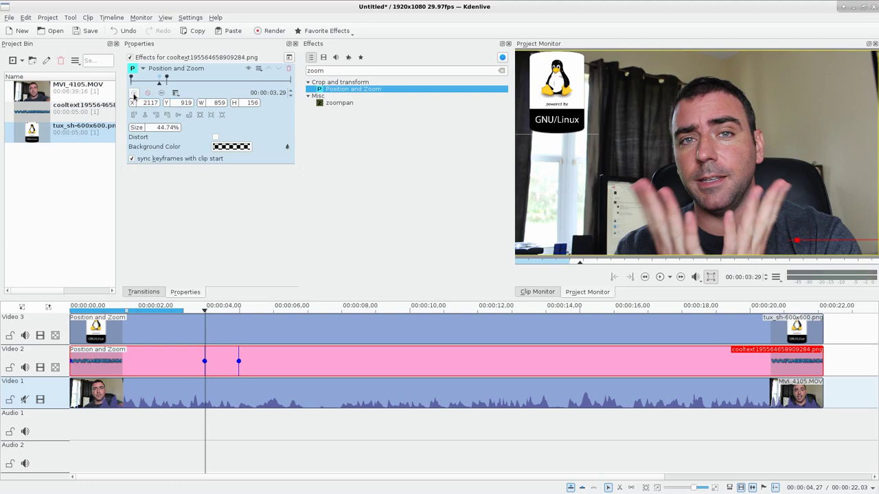
pyautogui.click(134, 93)
pyautogui.click(145, 93)
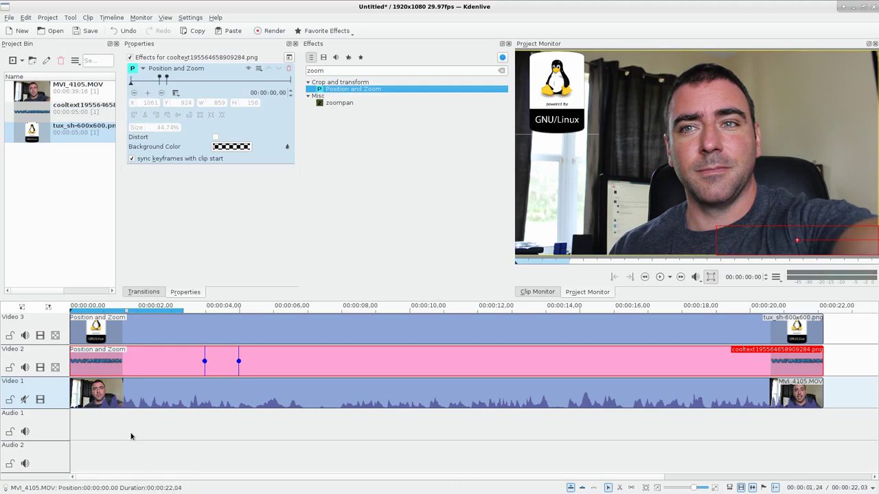
# Play back the finished edit with the website text flying in beside Tux, then rewind to the start.
pyautogui.click(75, 430)
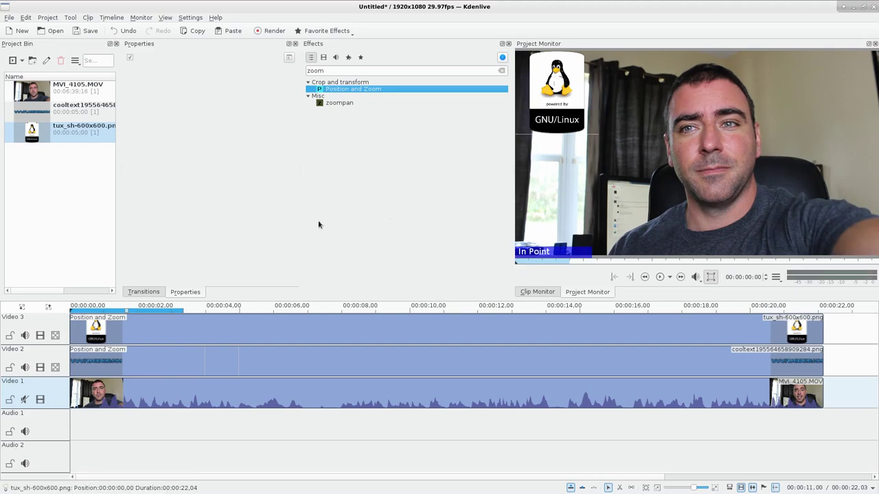
pyautogui.press('space')
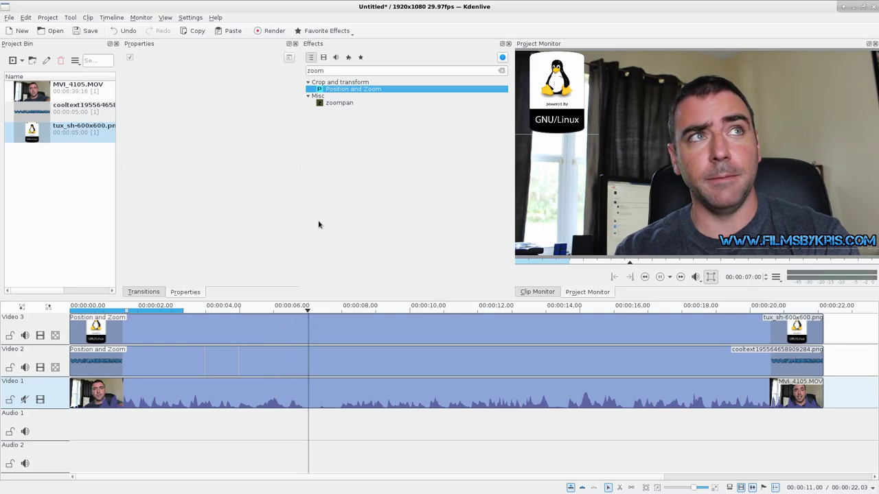
pyautogui.moveTo(155, 433); pyautogui.dragTo(45, 430)
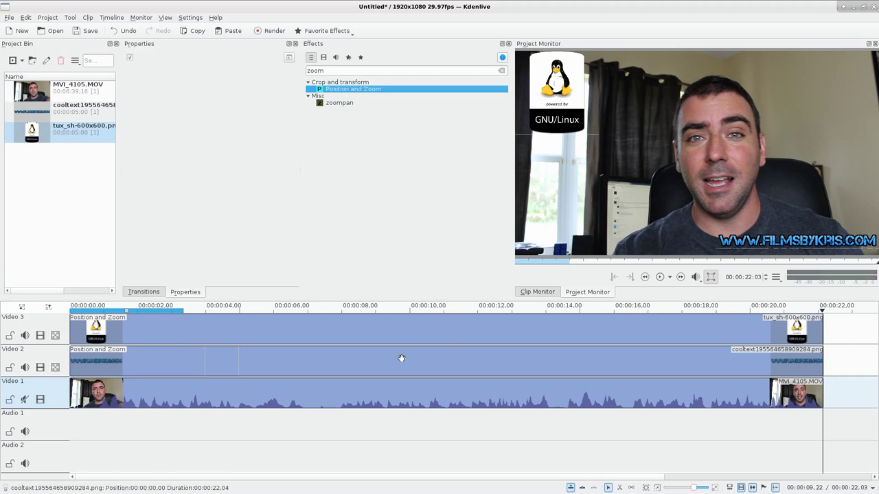
# In Chrome, go from the generated website text image to Cool Text's 'Choose a Logo Style' gallery and browse it.
pyautogui.hotkey('alt', 'Tab')
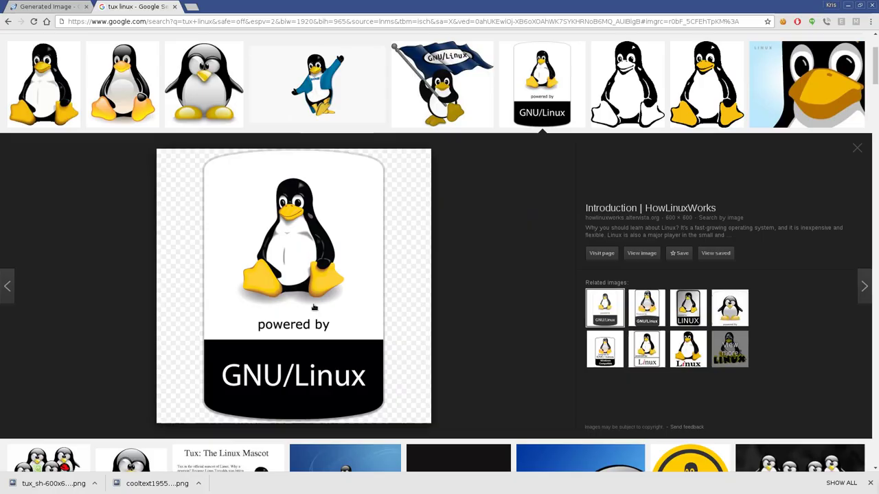
pyautogui.click(38, 5)
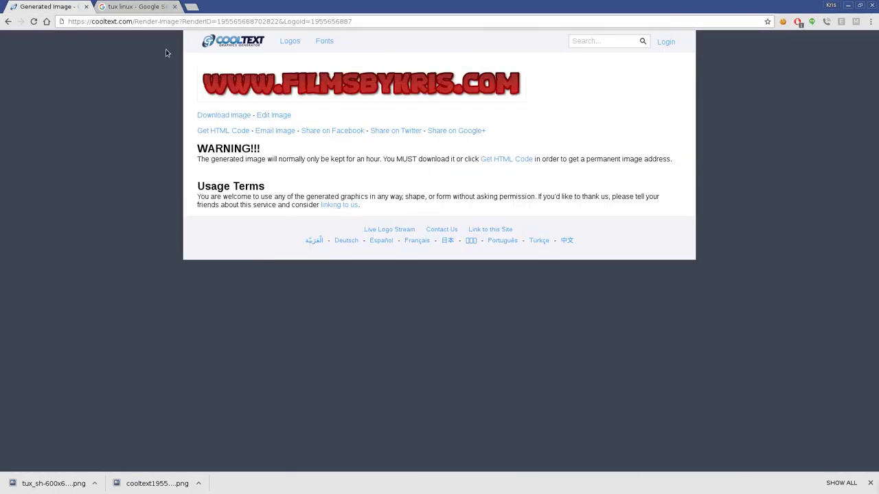
pyautogui.click(213, 44)
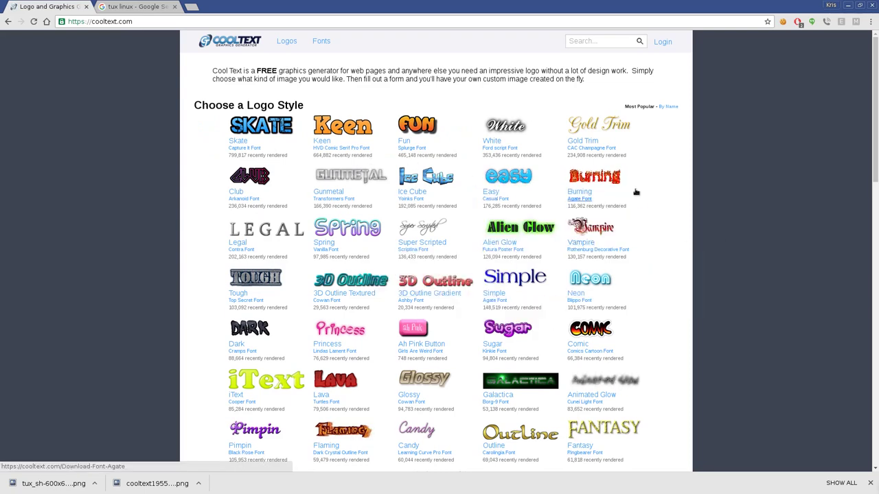
pyautogui.scroll(-12, 636, 191)
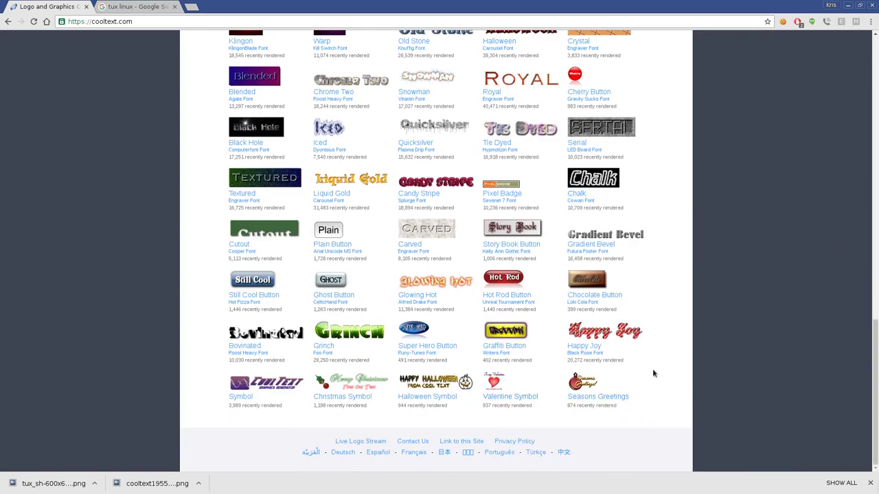
pyautogui.scroll(5, 654, 367)
pyautogui.scroll(7, 656, 364)
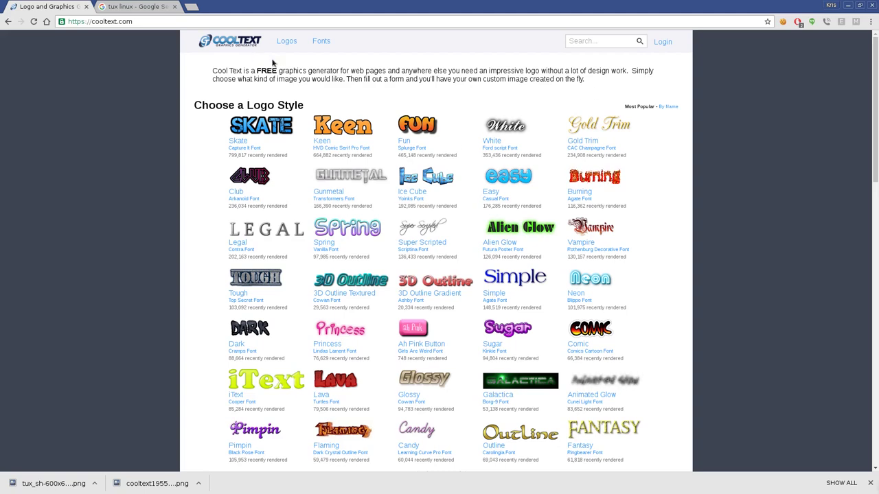
pyautogui.scroll(-6, 425, 172)
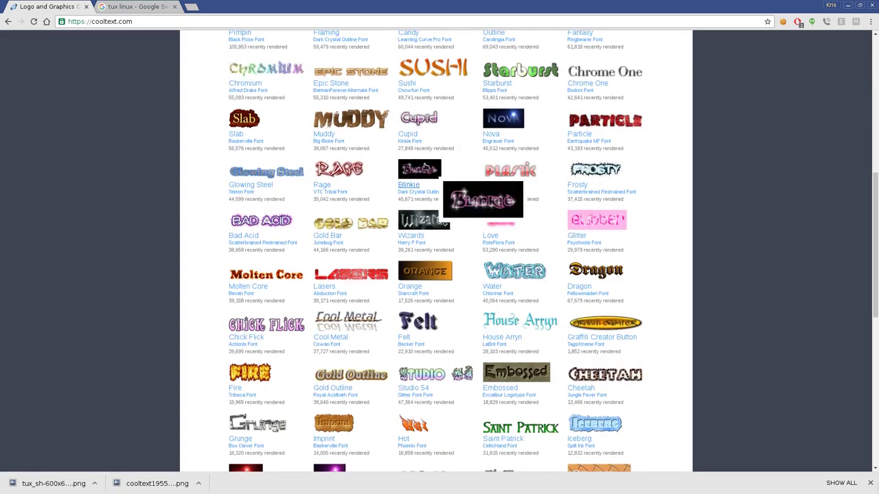
pyautogui.scroll(-6, 425, 168)
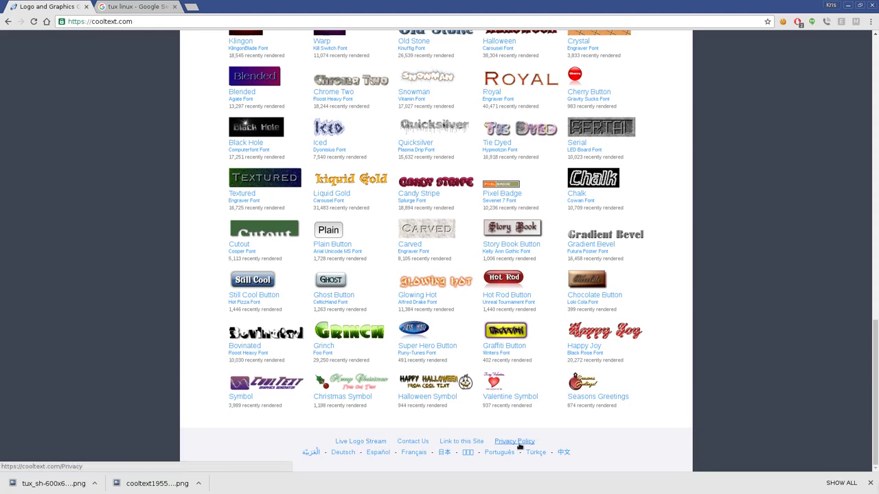
pyautogui.click(516, 443)
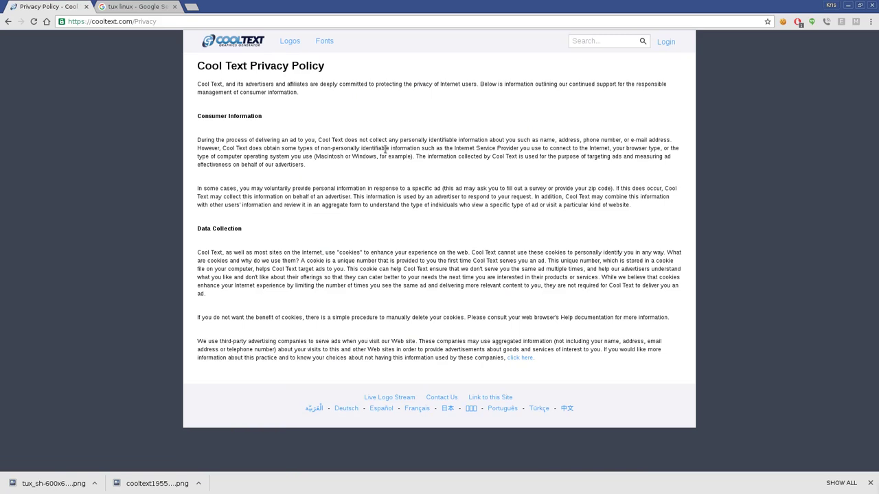
pyautogui.click(294, 44)
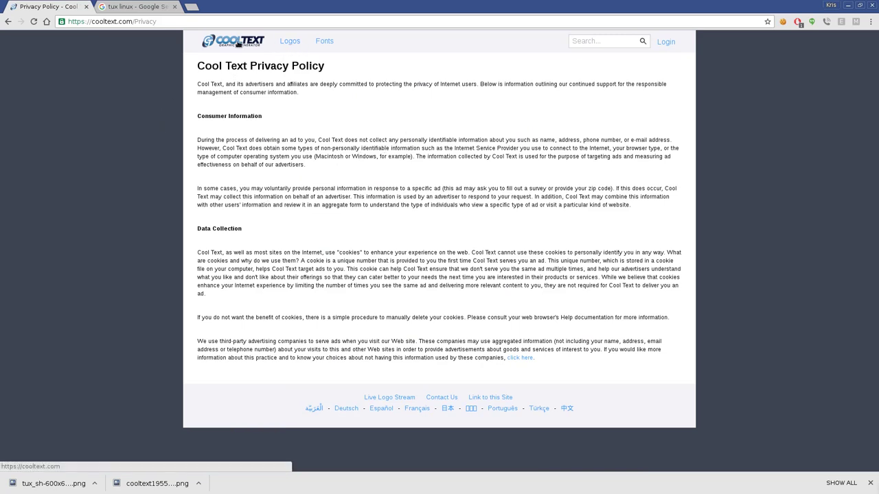